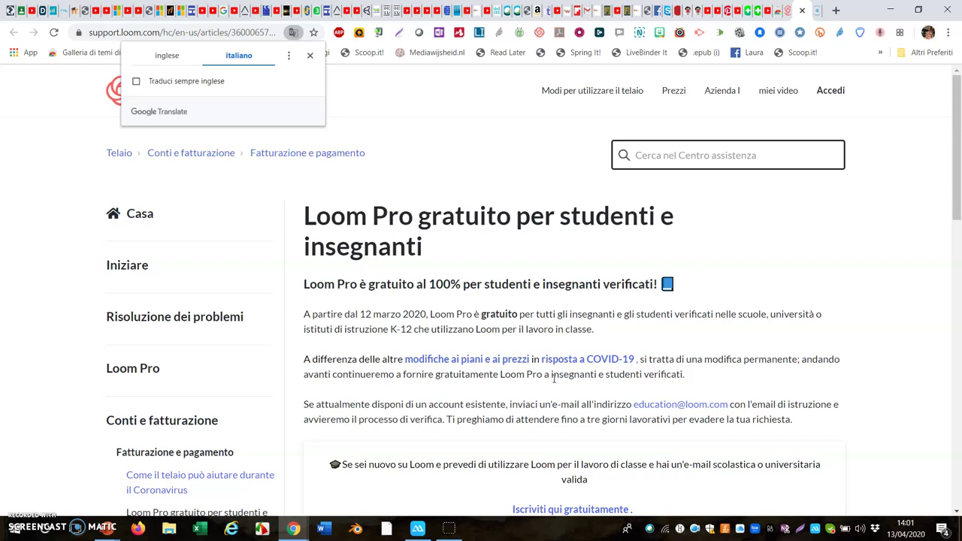
Open the My Videos library, look inside the Tutorial folder and return to the library overview
left_click(558, 386)
left_click(756, 161)
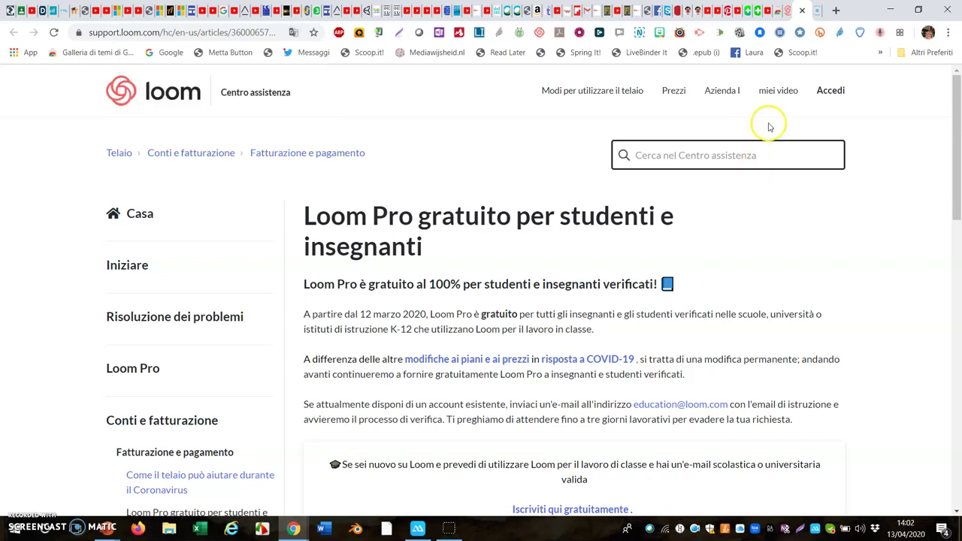
left_click(778, 91)
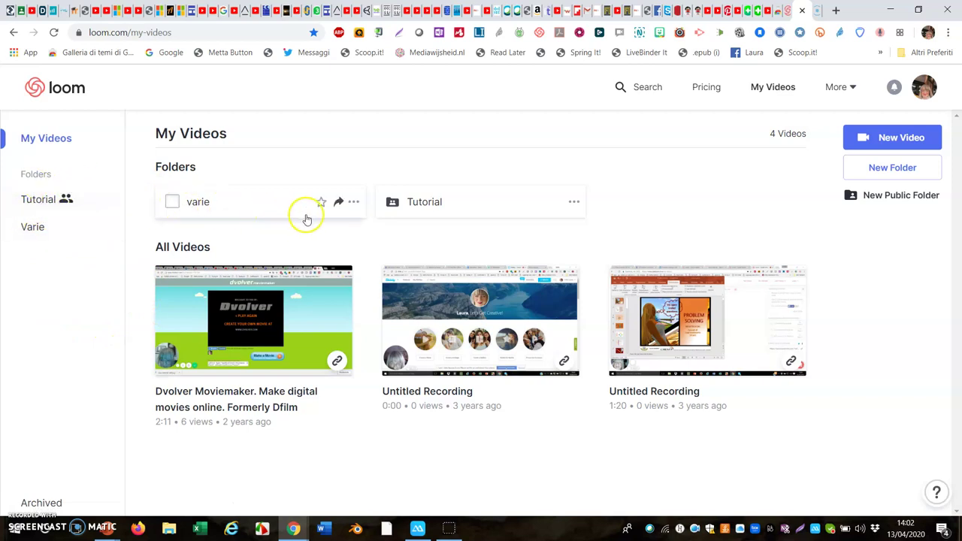
left_click(416, 202)
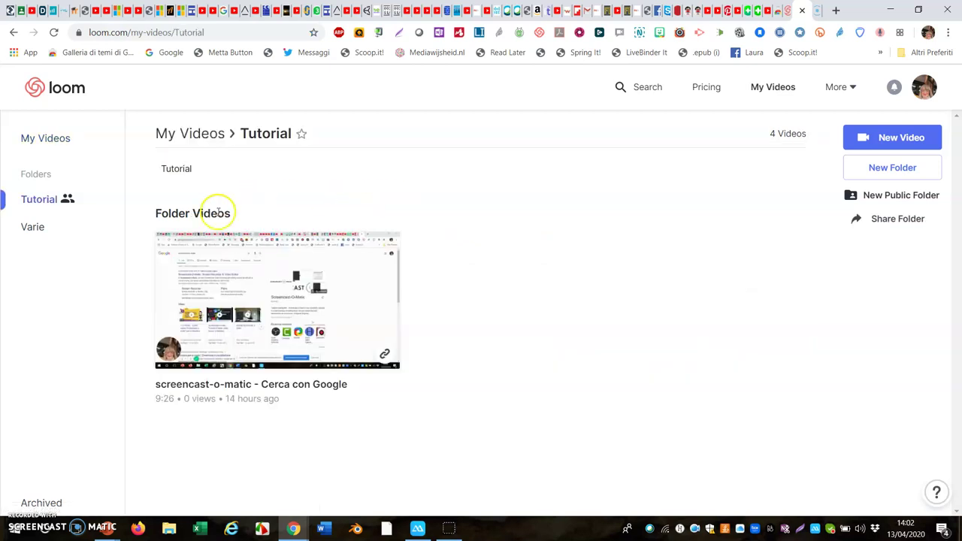
left_click(54, 143)
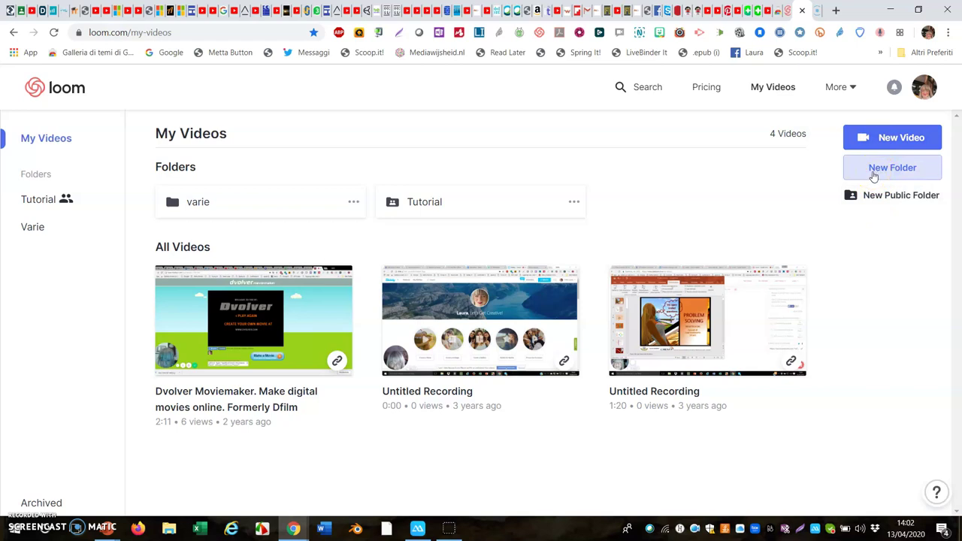
Create a new folder named "Lesson" in My Videos
left_click(873, 175)
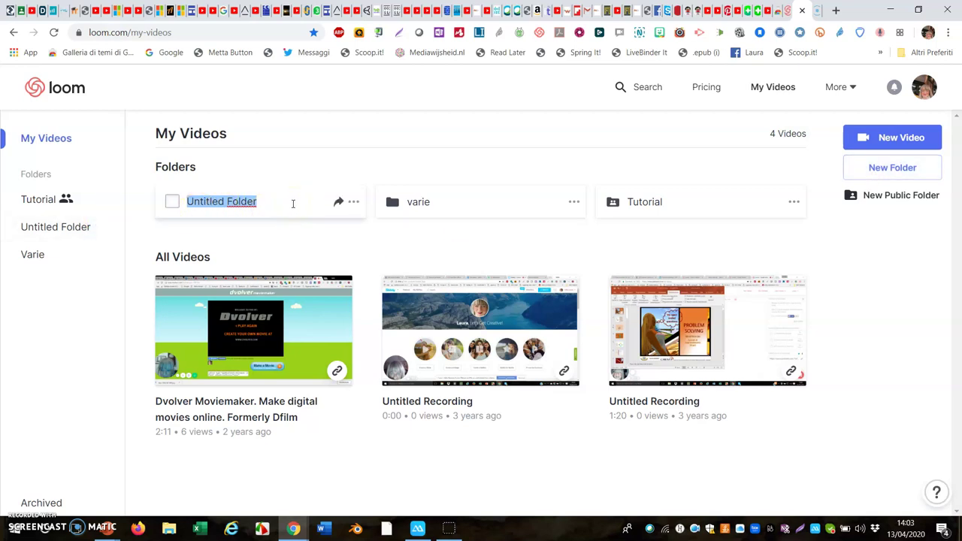
type("Lesson")
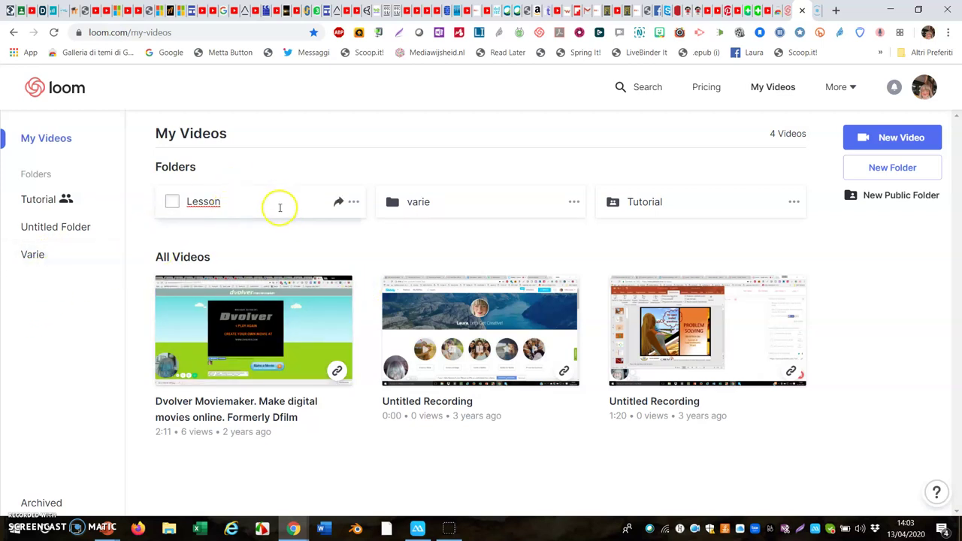
key("Return")
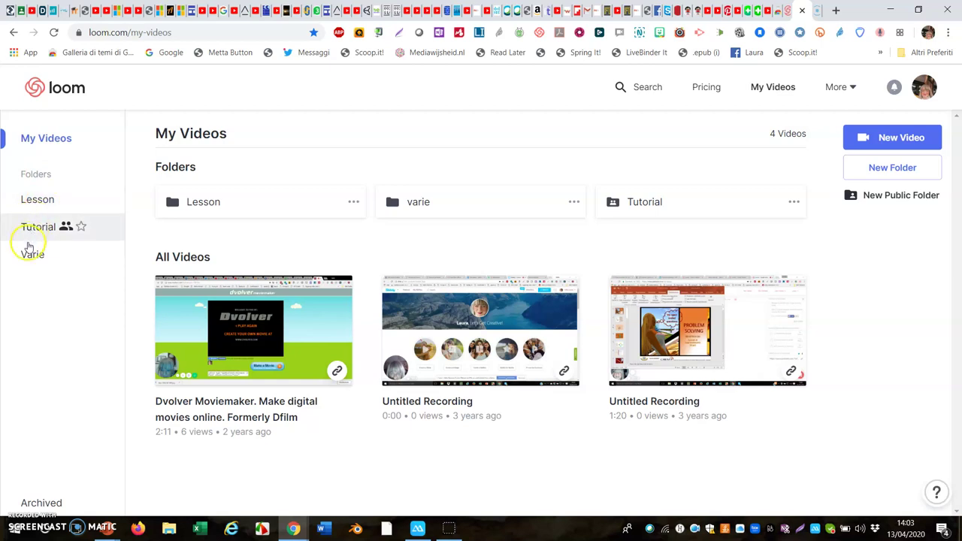
left_click(50, 143)
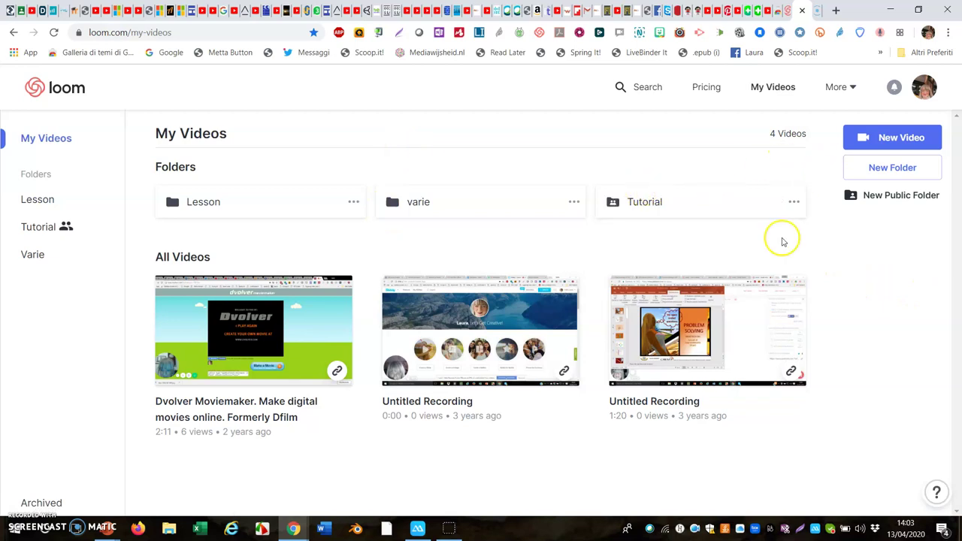
Open the recording options for a new video and try the Screen Only and Cam Only modes
left_click(890, 144)
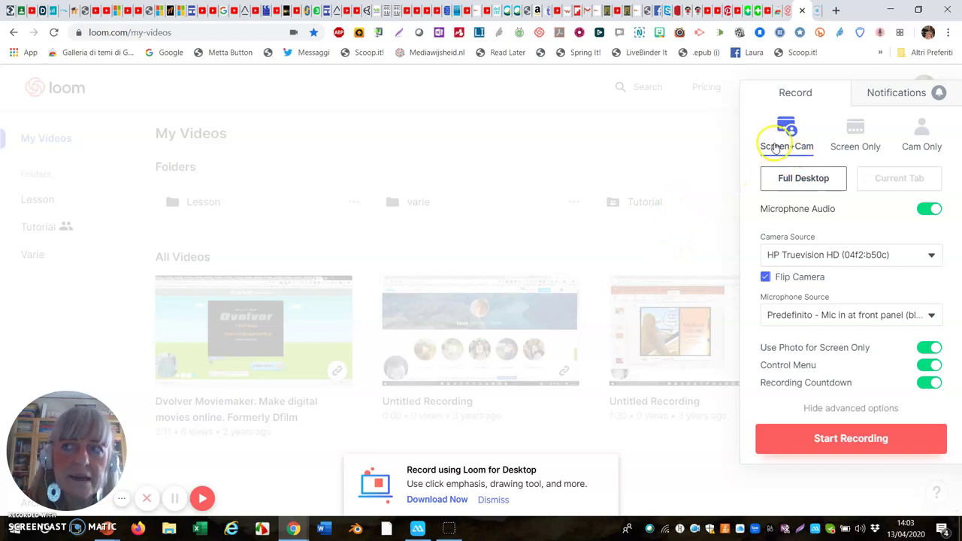
left_click(851, 134)
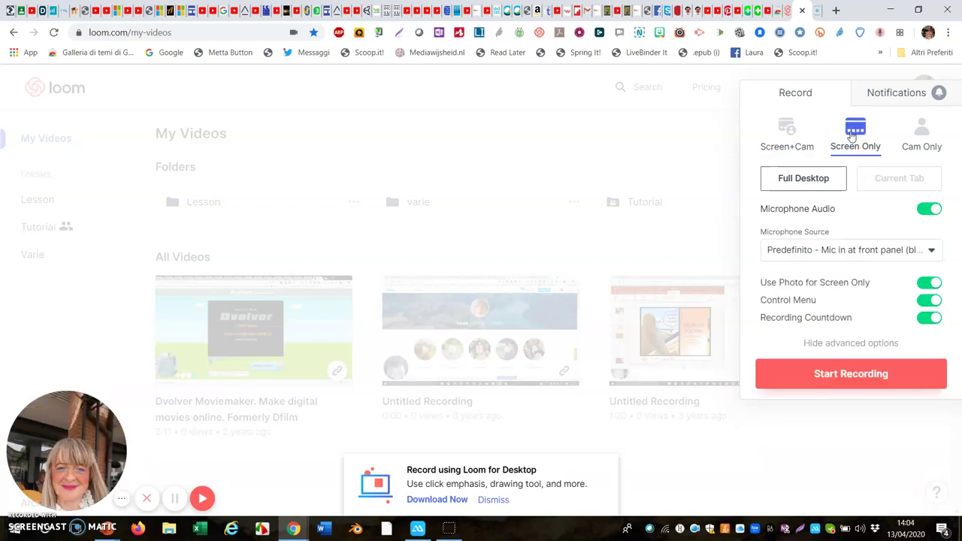
mouse_move(57, 438)
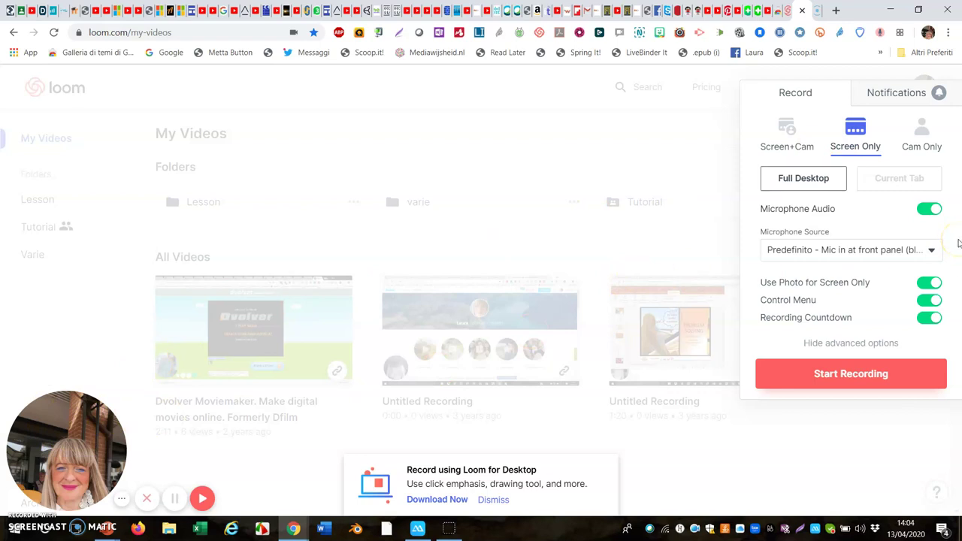
left_click(921, 130)
Try the medium and largest sizes for the camera bubble and set it back to the smallest
mouse_move(12, 467)
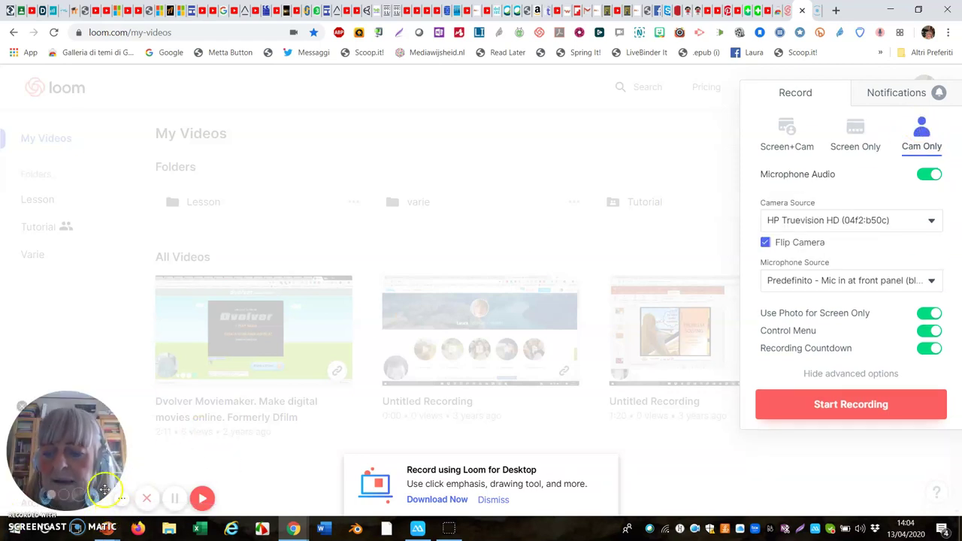
left_click(64, 496)
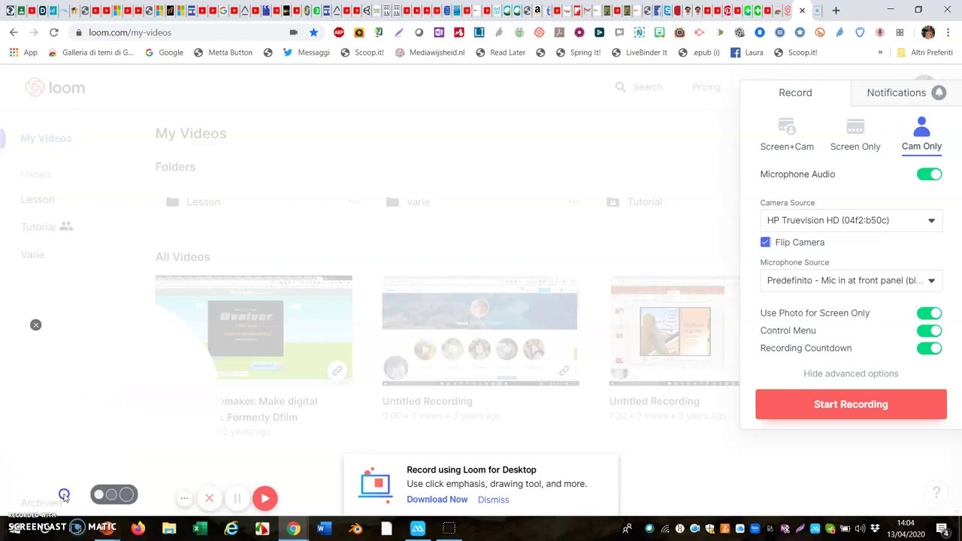
left_click(128, 494)
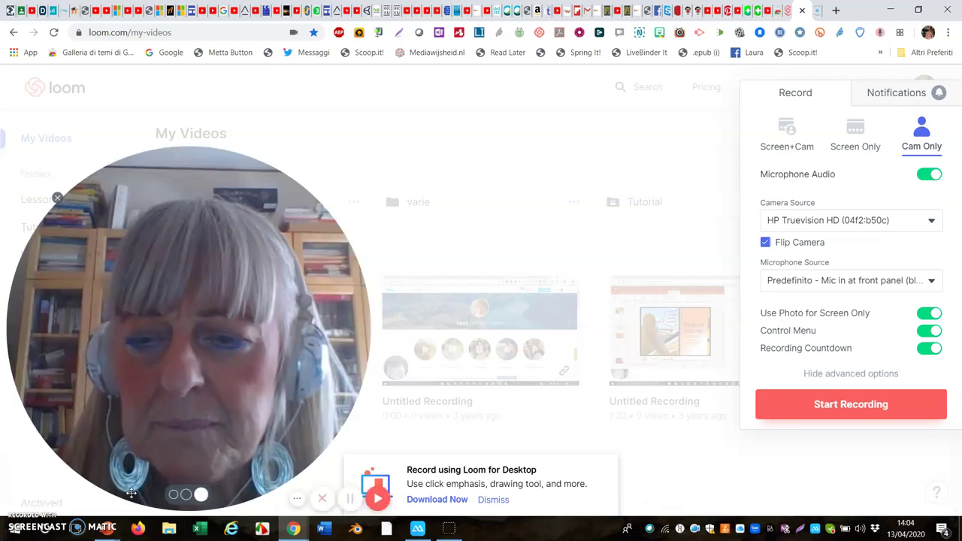
left_click(174, 495)
mouse_move(63, 504)
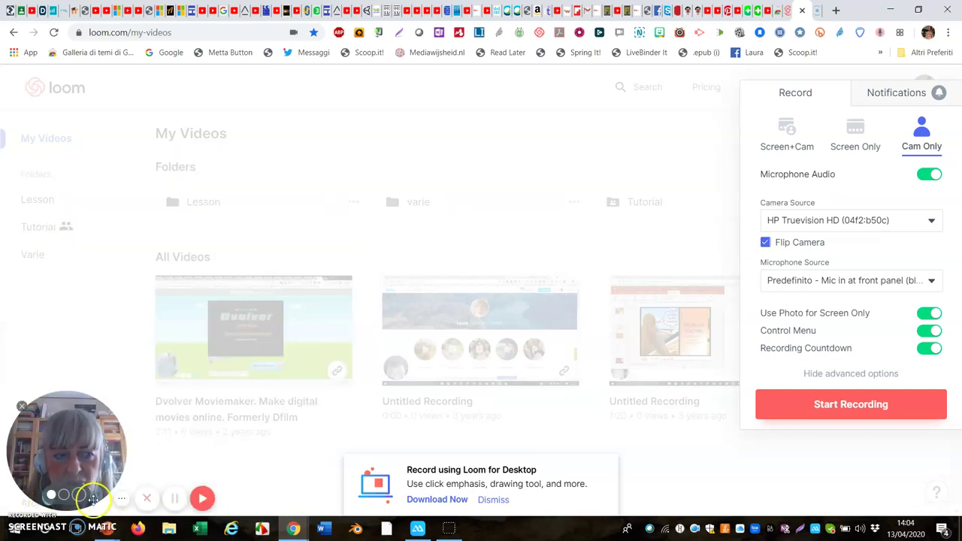
mouse_move(124, 508)
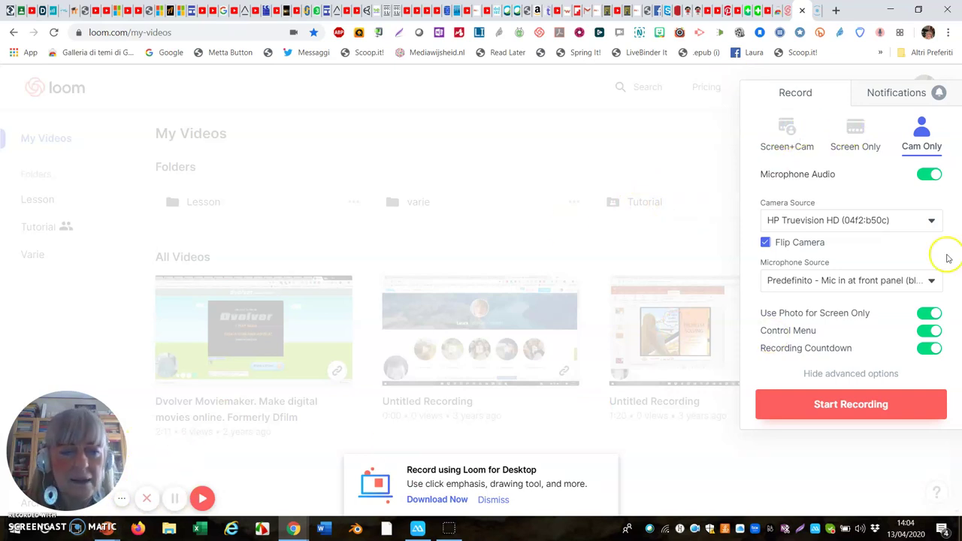
Start a Screen Only recording of the full desktop with the entire screen shared
left_click(855, 131)
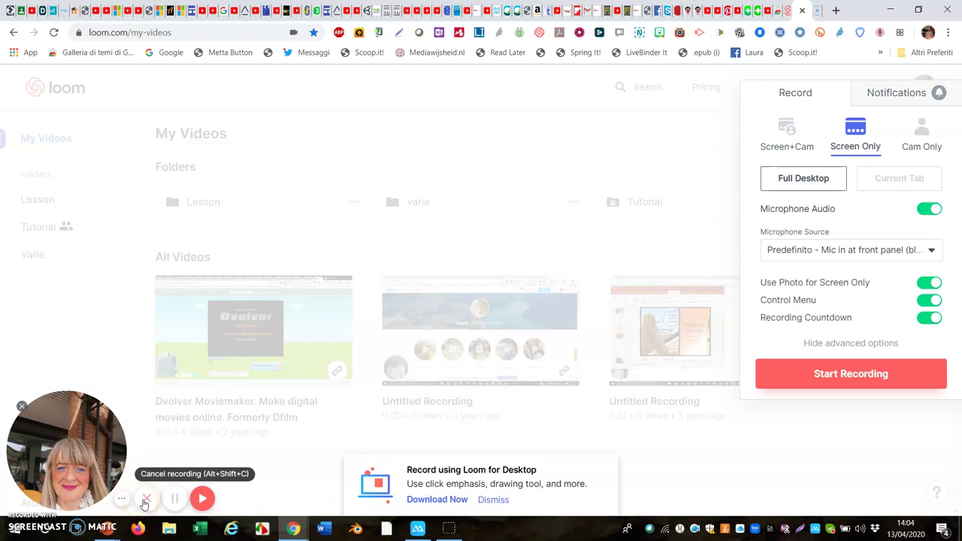
left_click(173, 501)
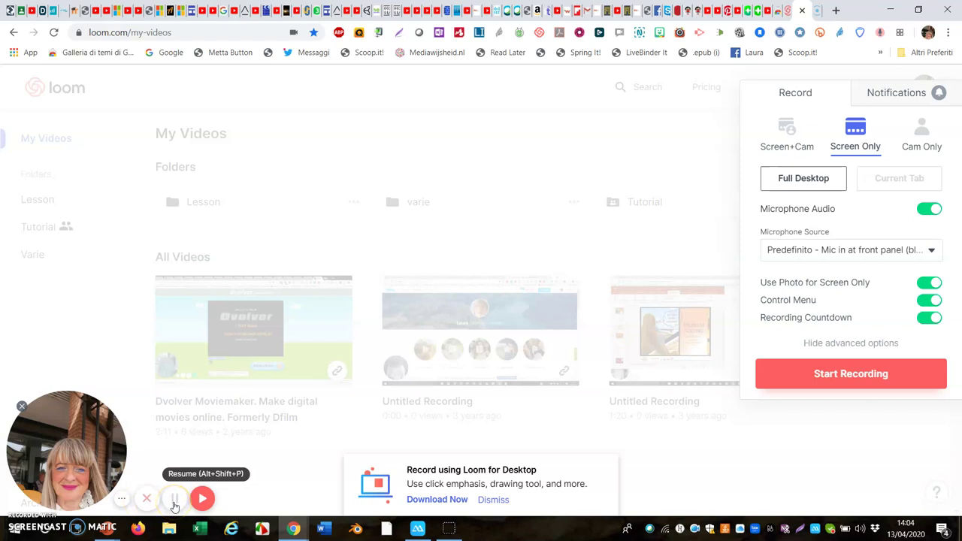
left_click(200, 501)
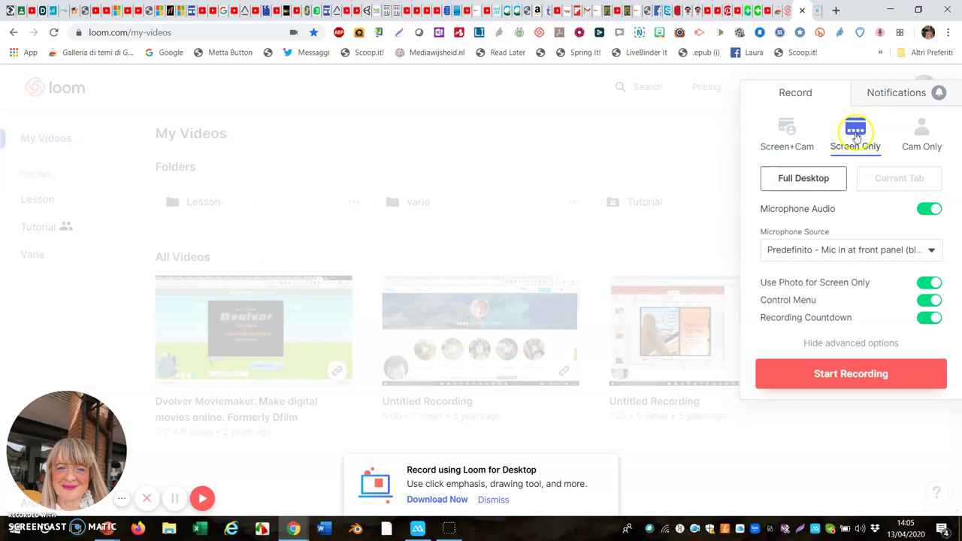
left_click(823, 378)
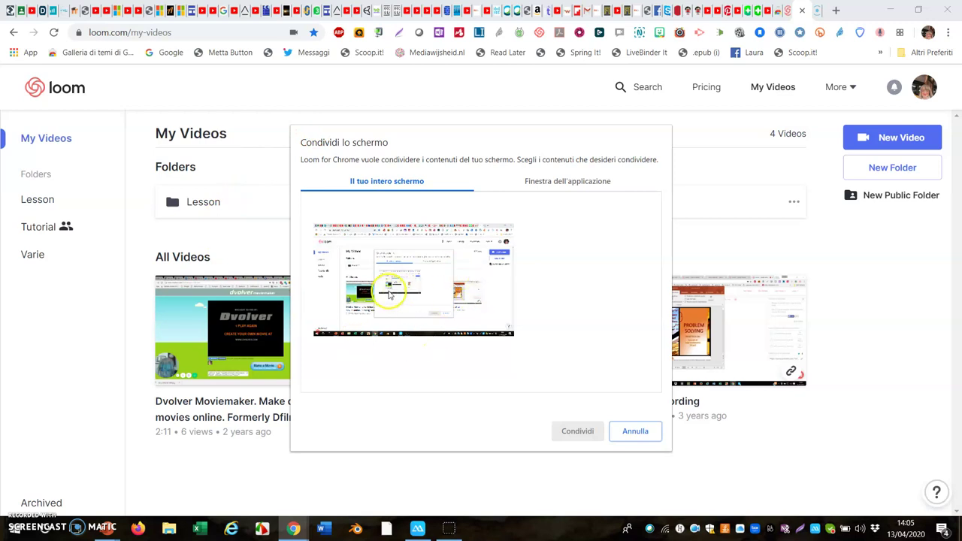
left_click(390, 292)
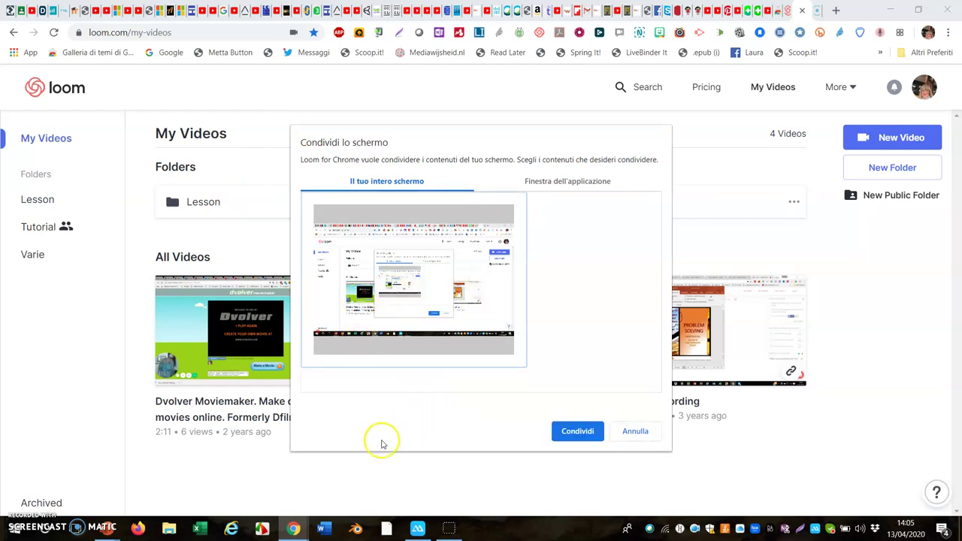
left_click(579, 431)
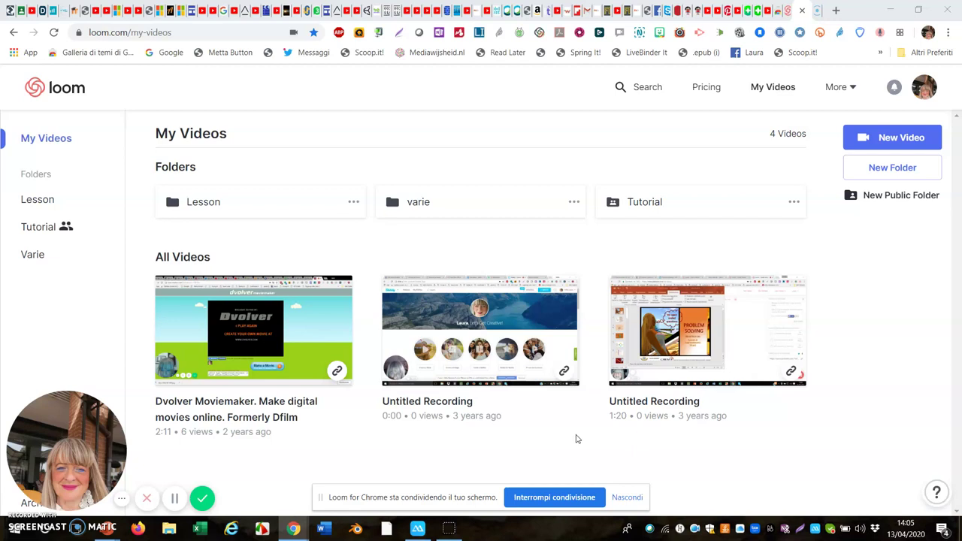
End the recording by stopping the screen share, and play part of the resulting video before pausing it
mouse_move(320, 201)
mouse_move(661, 295)
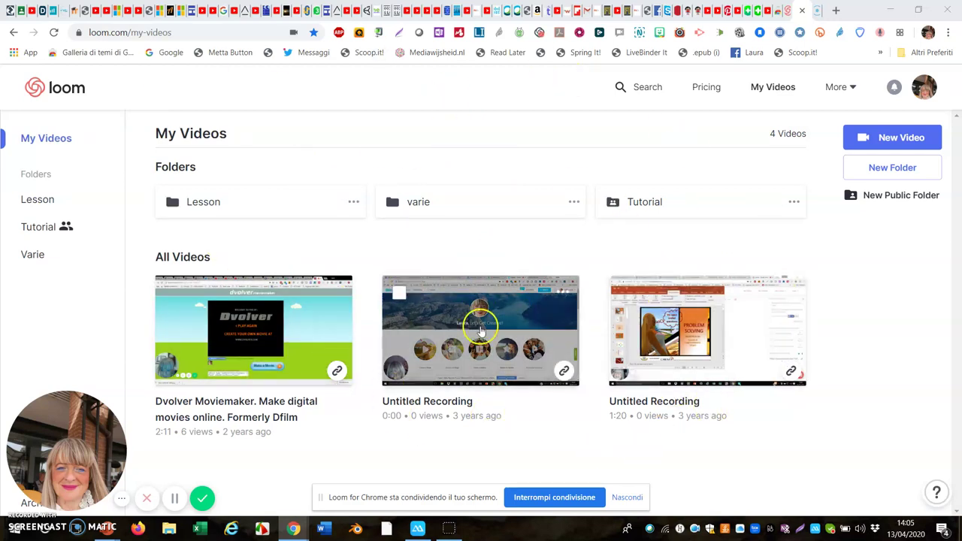
left_click(562, 499)
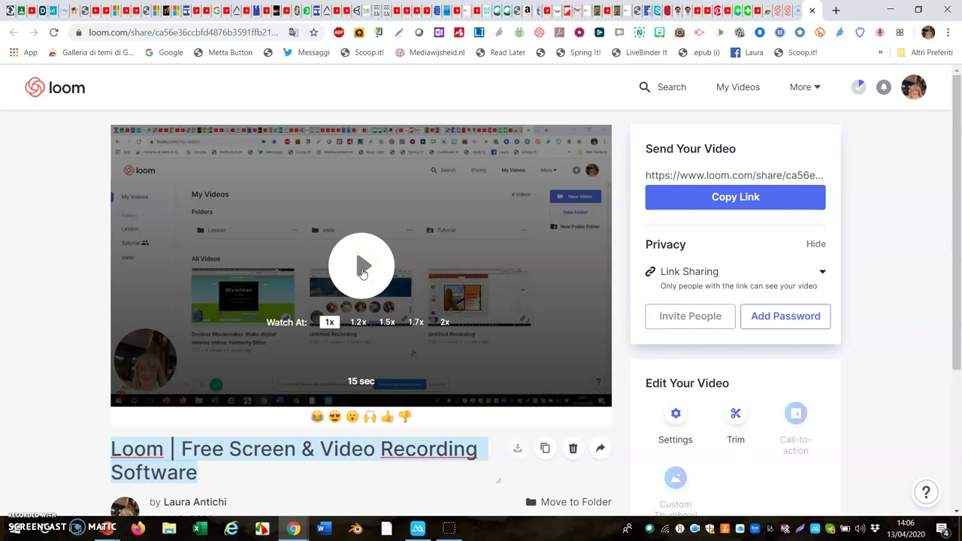
left_click(362, 270)
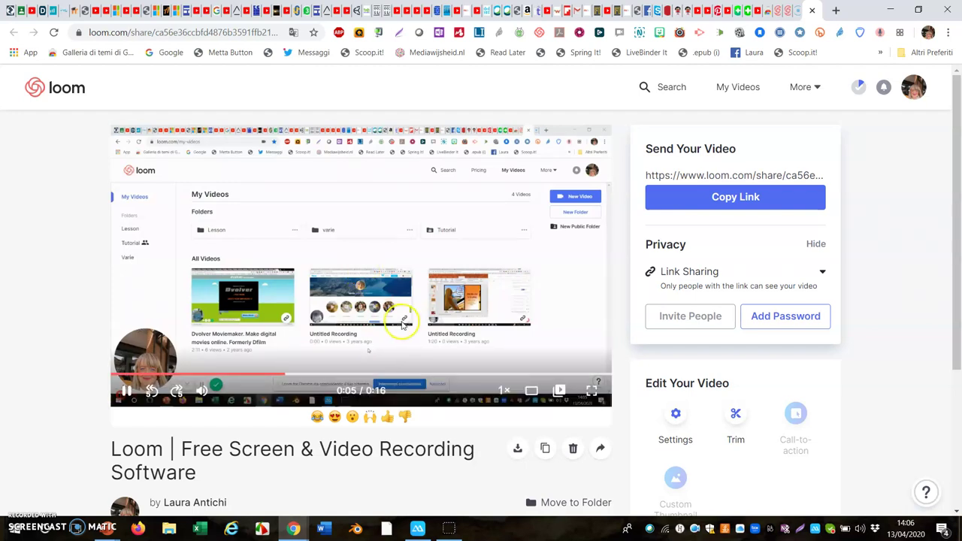
left_click(563, 329)
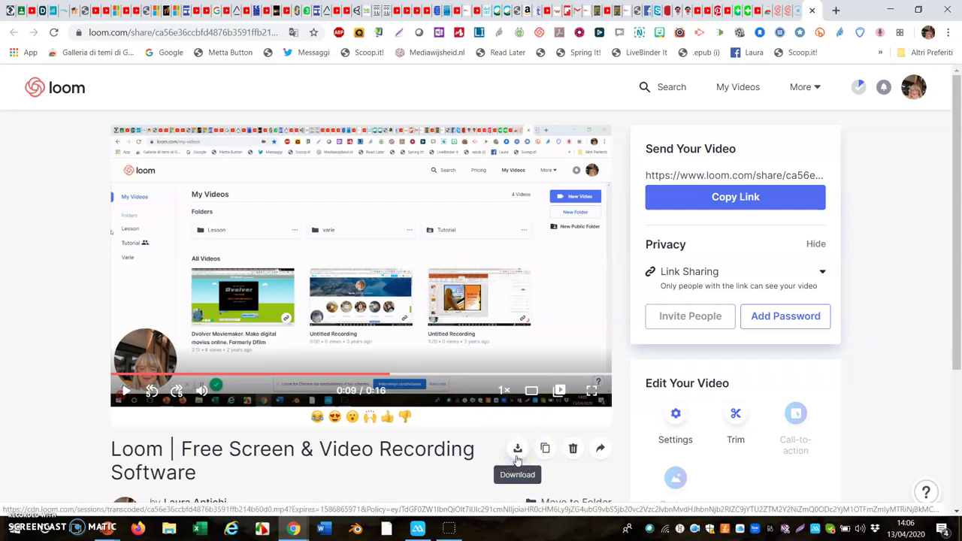
Examine the recorded video's duplicate, delete and copy link options
left_click(545, 449)
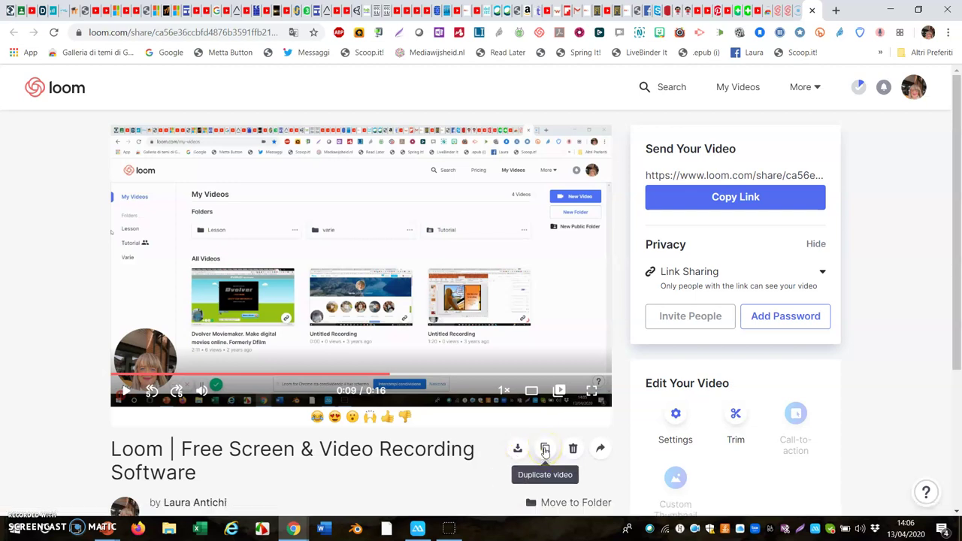
left_click(572, 449)
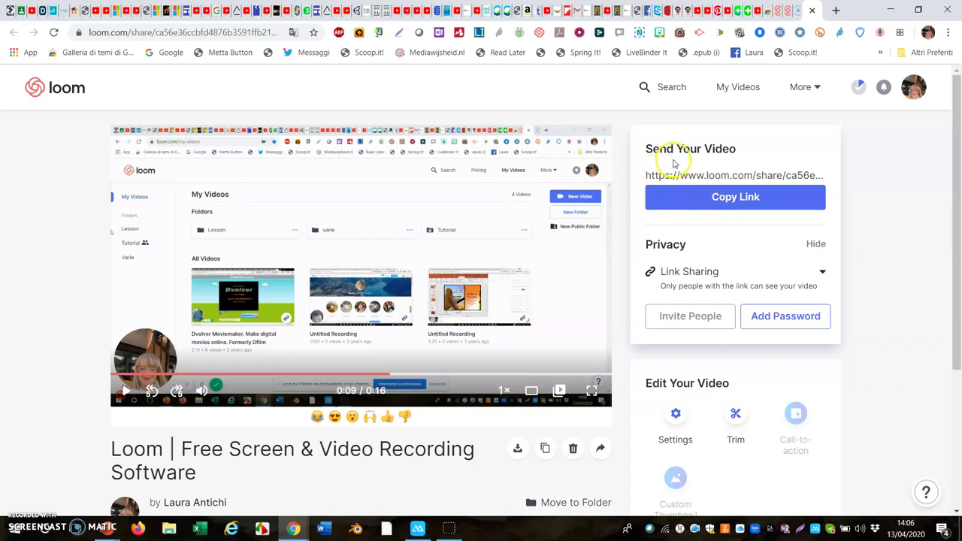
left_click(736, 201)
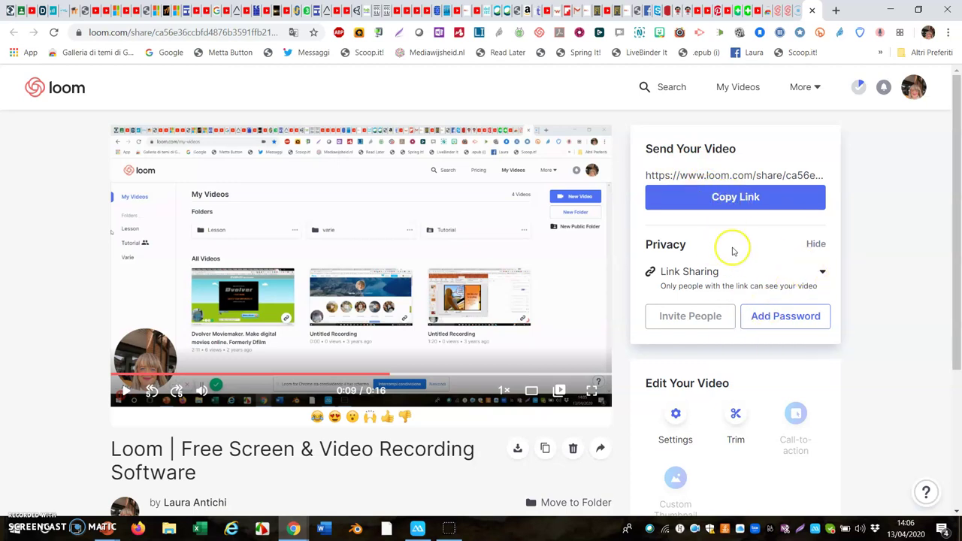
Examine the video's Link Sharing and Public privacy choices and its Invite People and Add Password options
left_click(822, 275)
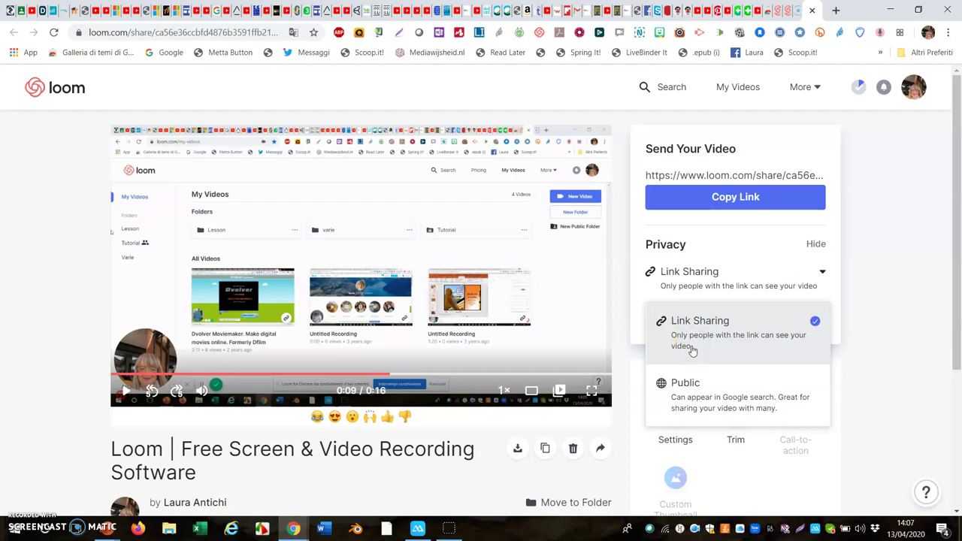
left_click(669, 398)
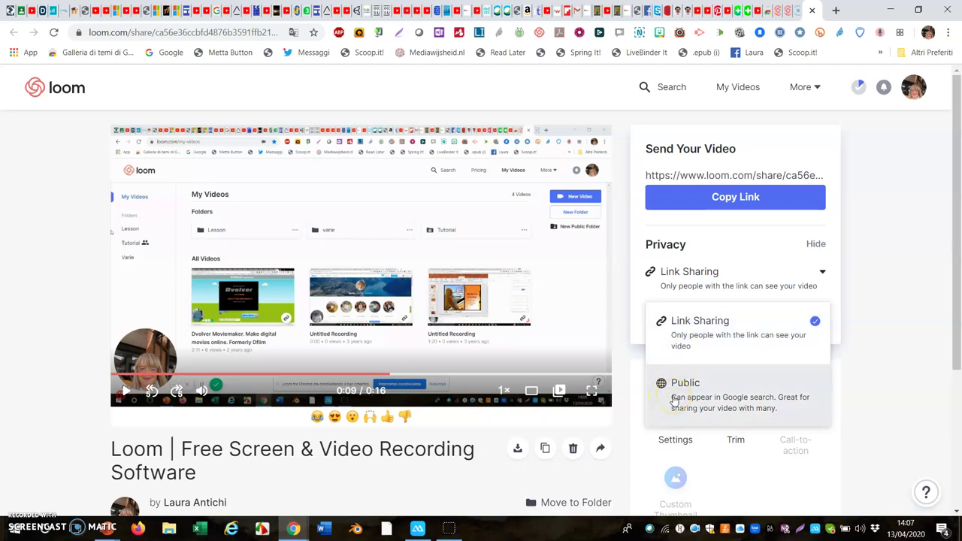
left_click(691, 406)
left_click(686, 411)
left_click(777, 266)
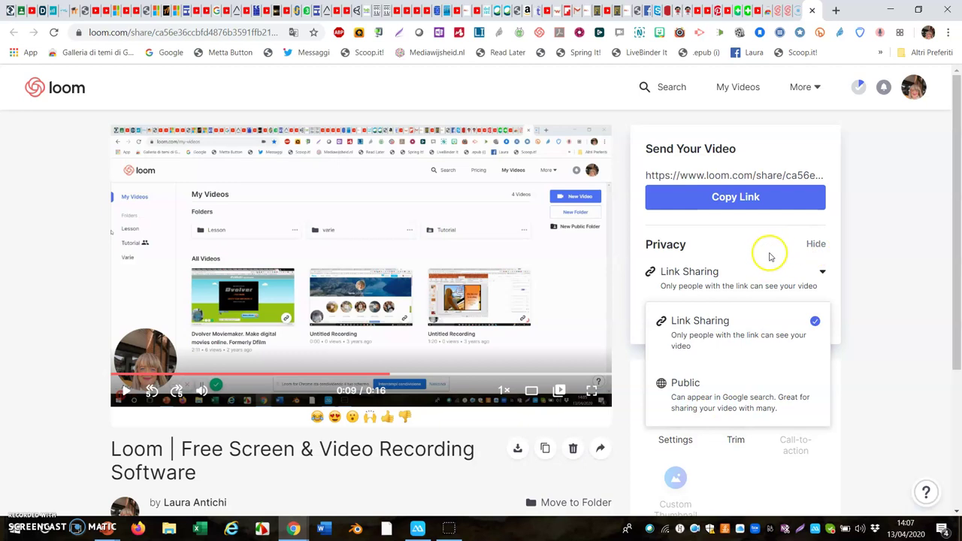
left_click(771, 323)
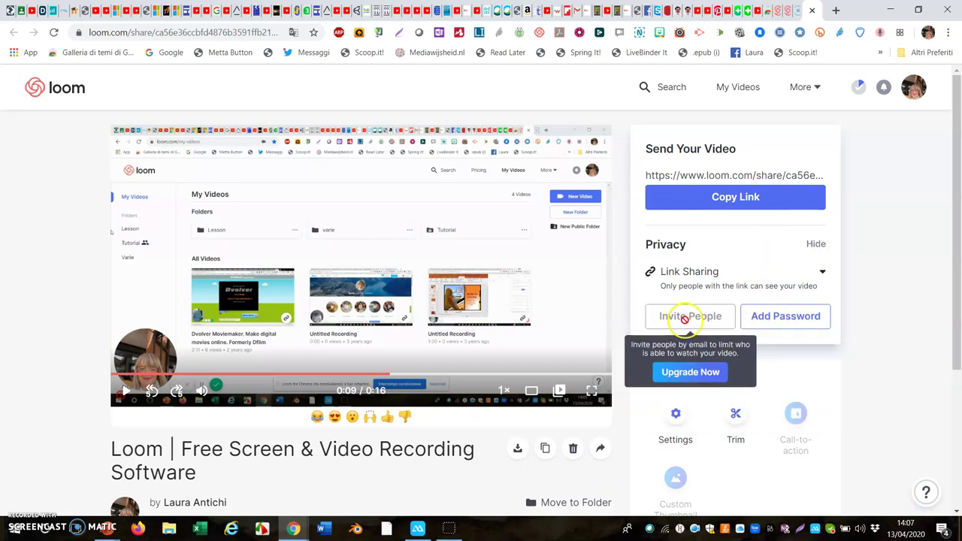
left_click(781, 321)
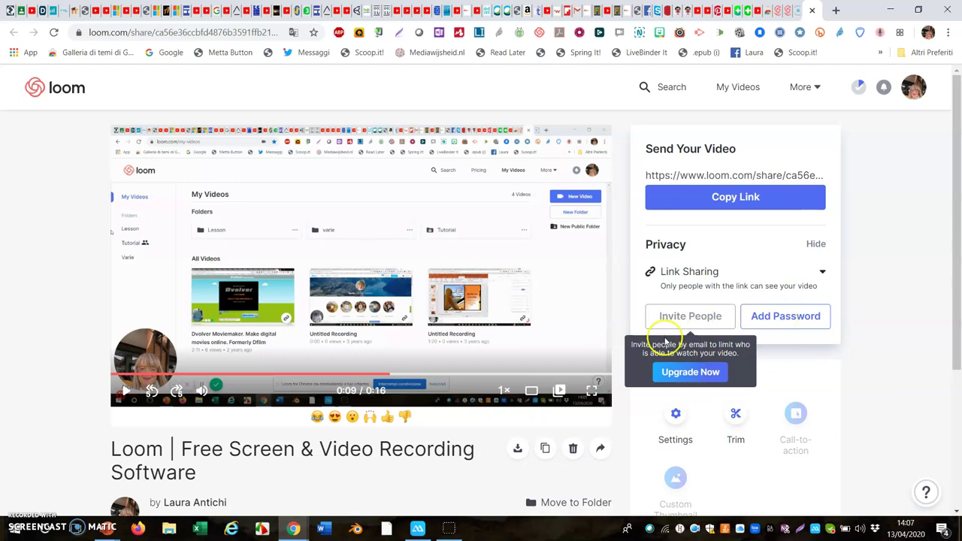
Examine the Move to Folder option beneath the recorded video
scroll(517, 383, "down", 2)
left_click(519, 381)
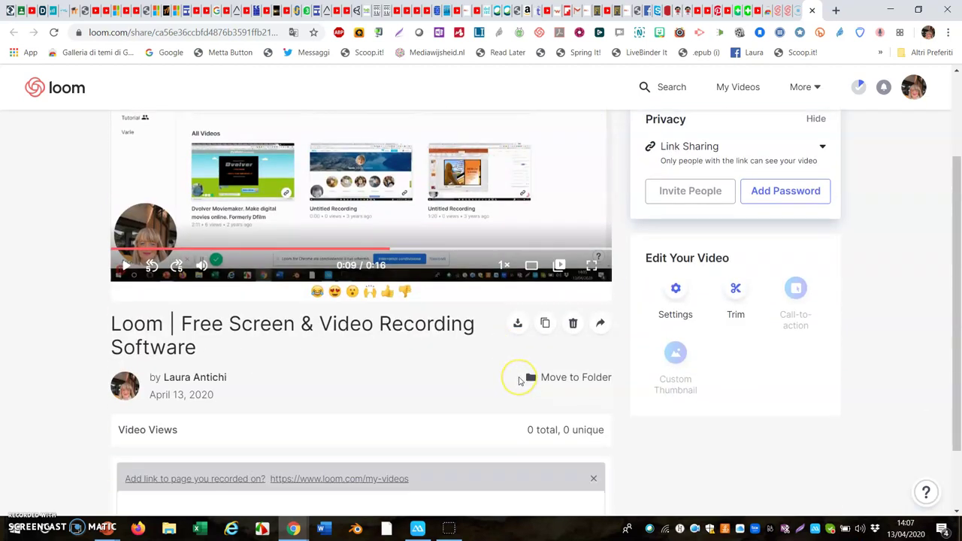